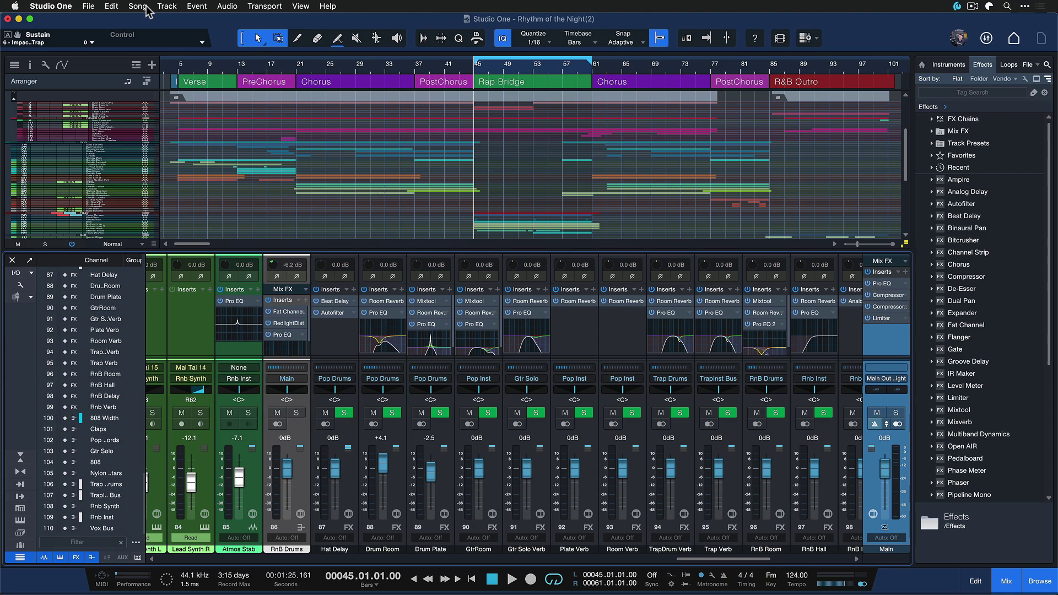
# Step: In Export Mixdown, enable Adjust Loudness with the YouTube target (-14.0 LUFS) and select the Max. true peak field
pyautogui.click(138, 6)
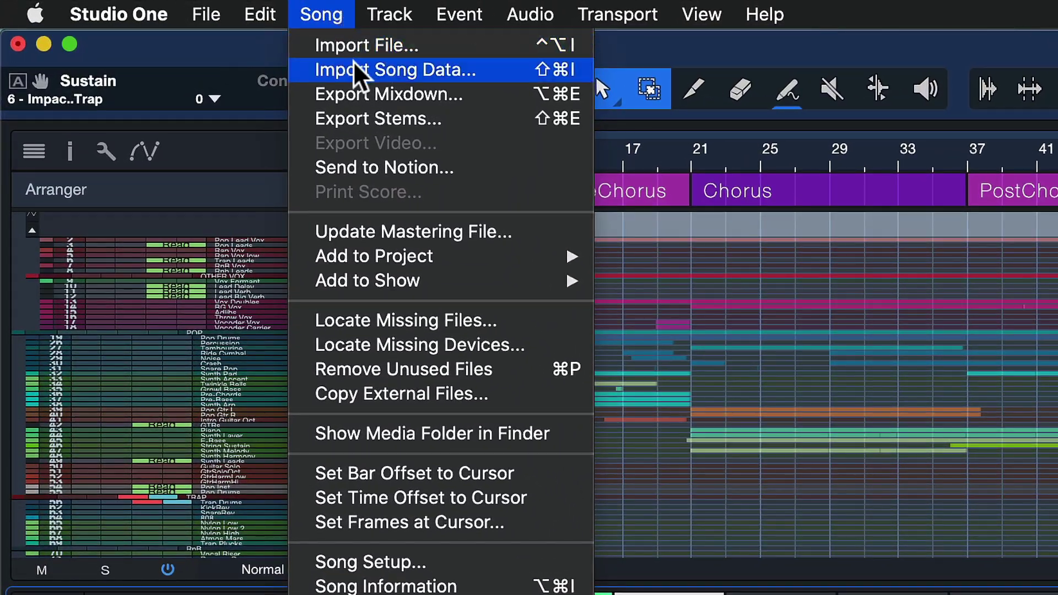
pyautogui.click(362, 93)
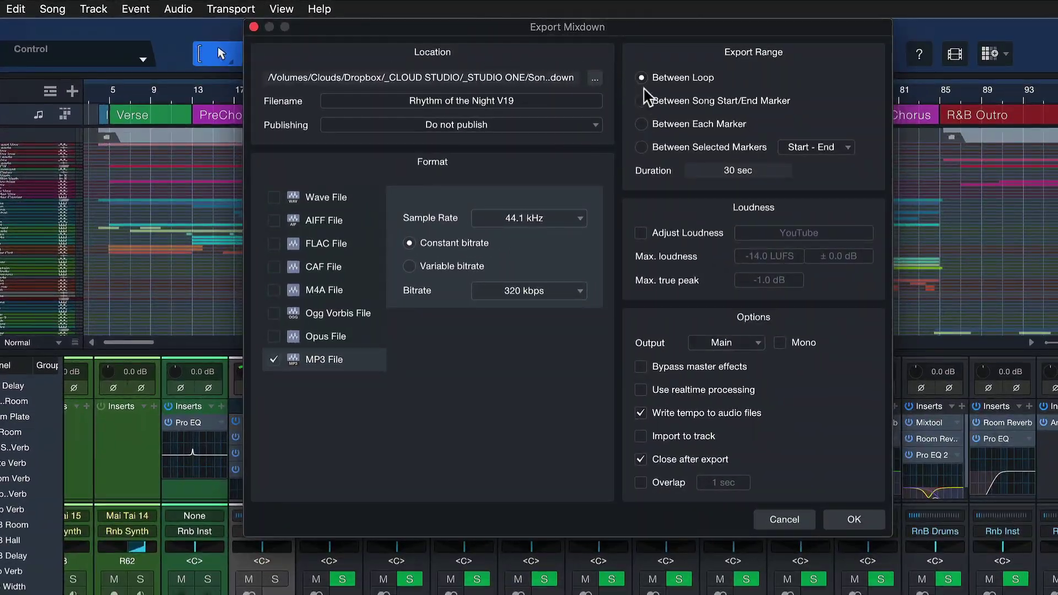
pyautogui.click(701, 236)
pyautogui.click(795, 241)
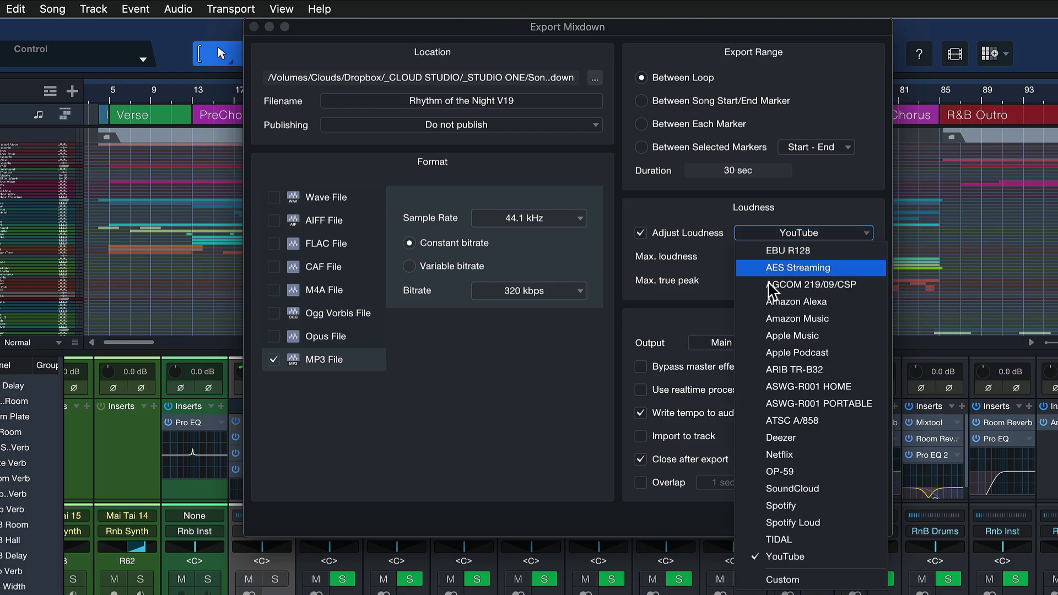
pyautogui.click(806, 233)
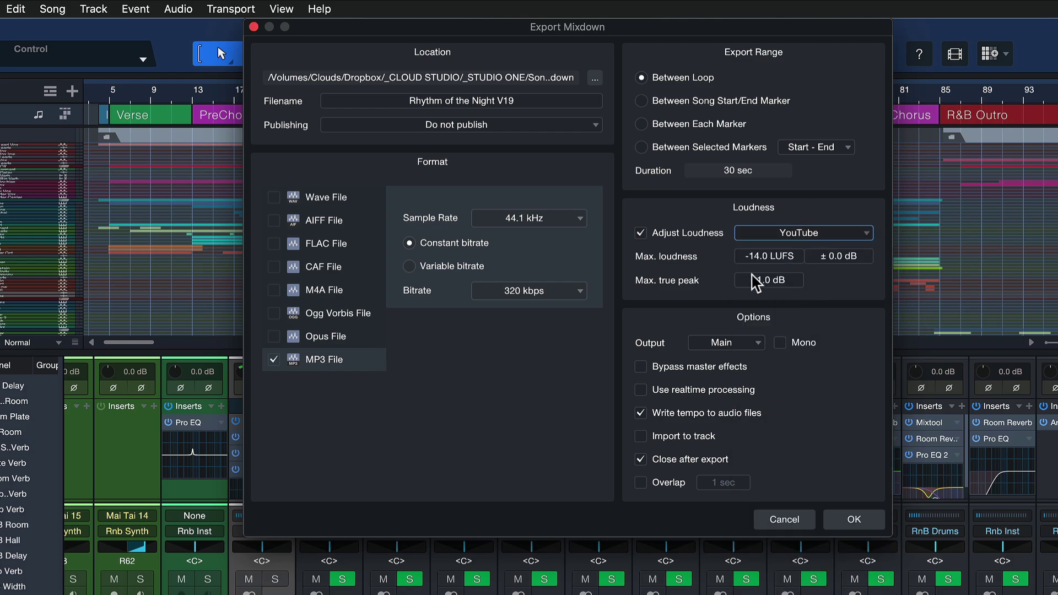
pyautogui.click(764, 283)
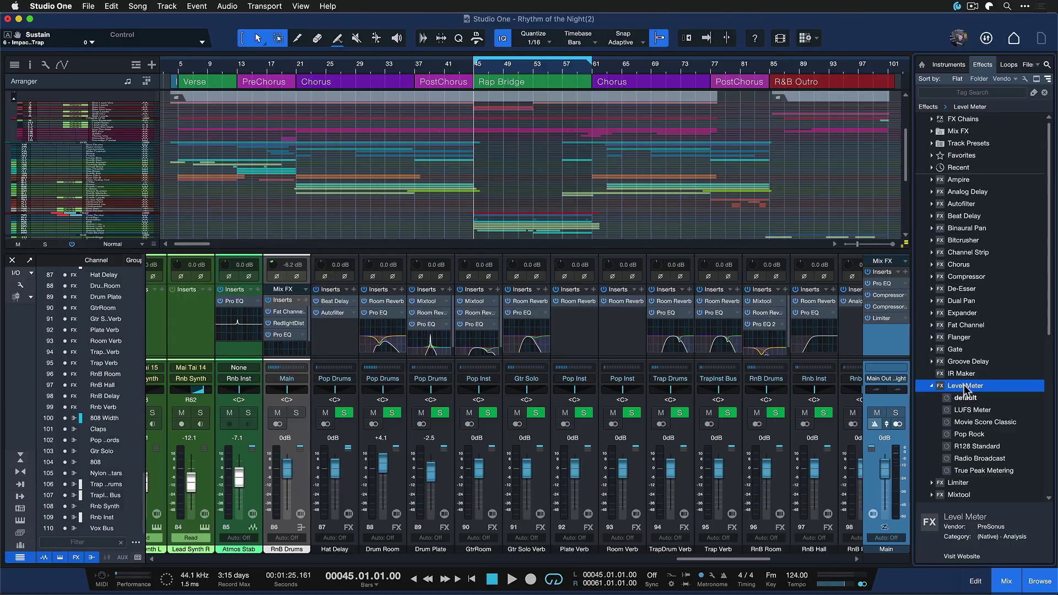
# Step: Collapse the Level Meter presets folder in the Effects browser and start a browser search
pyautogui.click(964, 384)
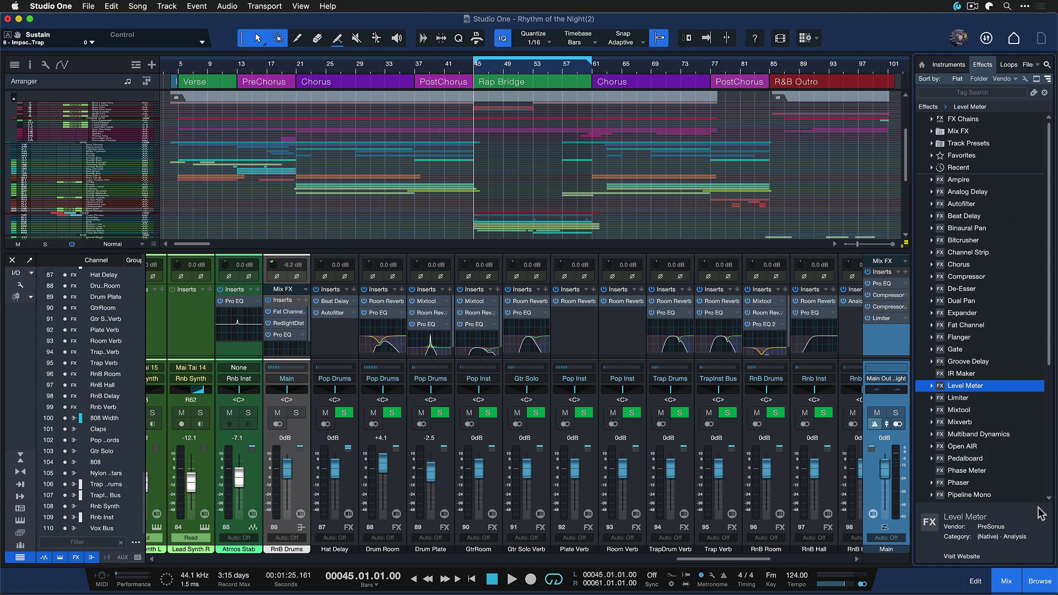
pyautogui.press('super+f')
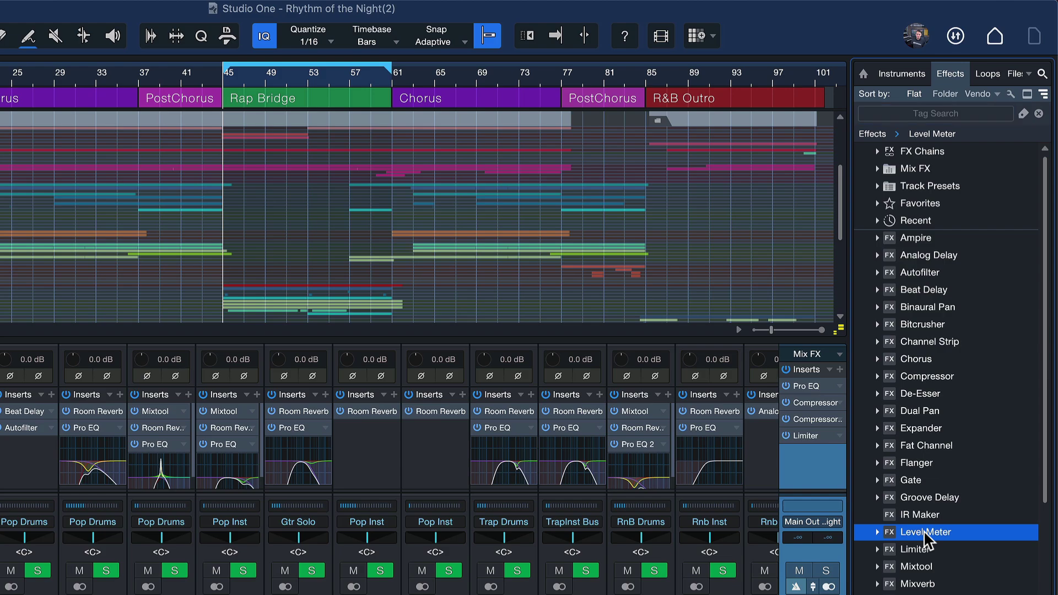
# Step: Insert a Level Meter after the Limiter on the Main Mix, set to R128 with LUFS units
pyautogui.moveTo(924, 530); pyautogui.dragTo(805, 457)
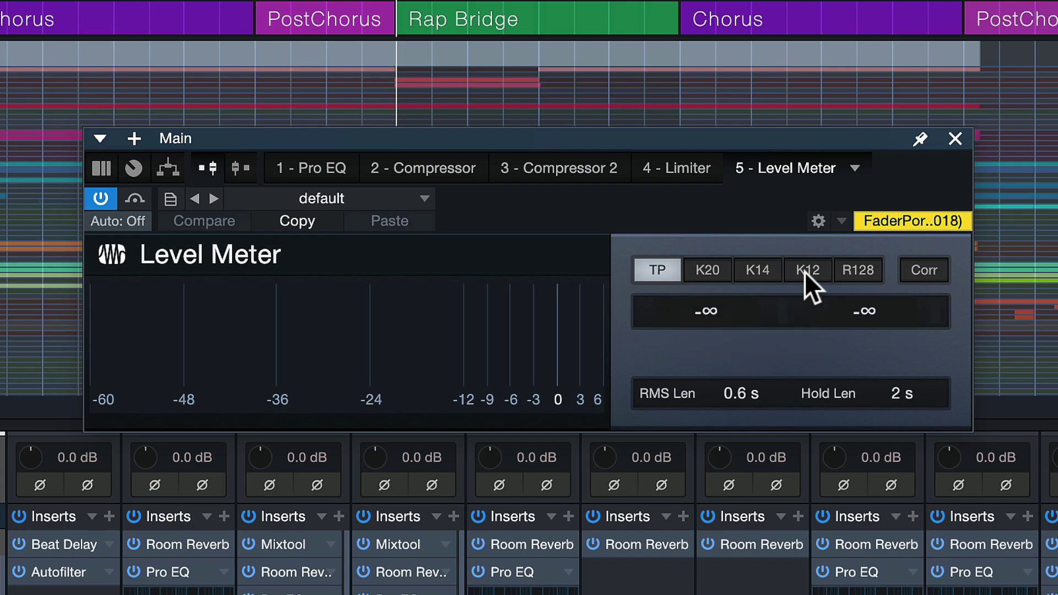
pyautogui.click(864, 275)
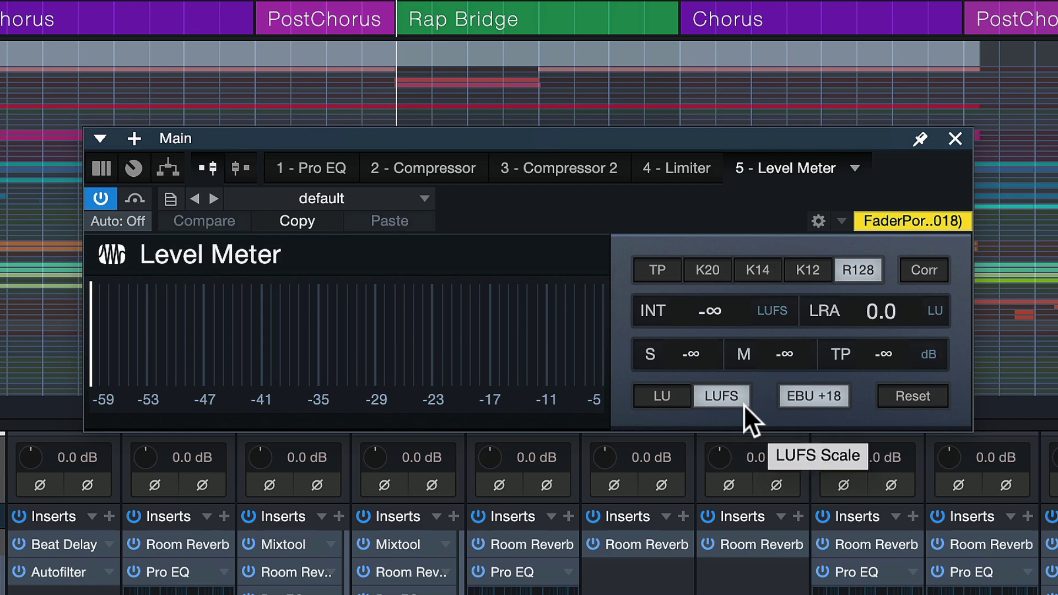
pyautogui.click(677, 389)
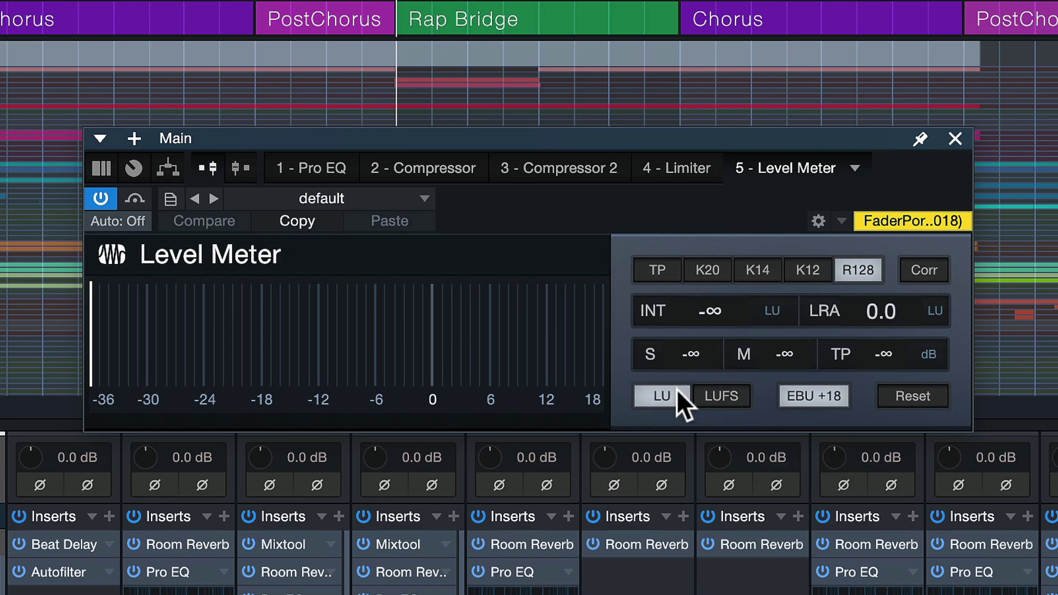
pyautogui.click(719, 395)
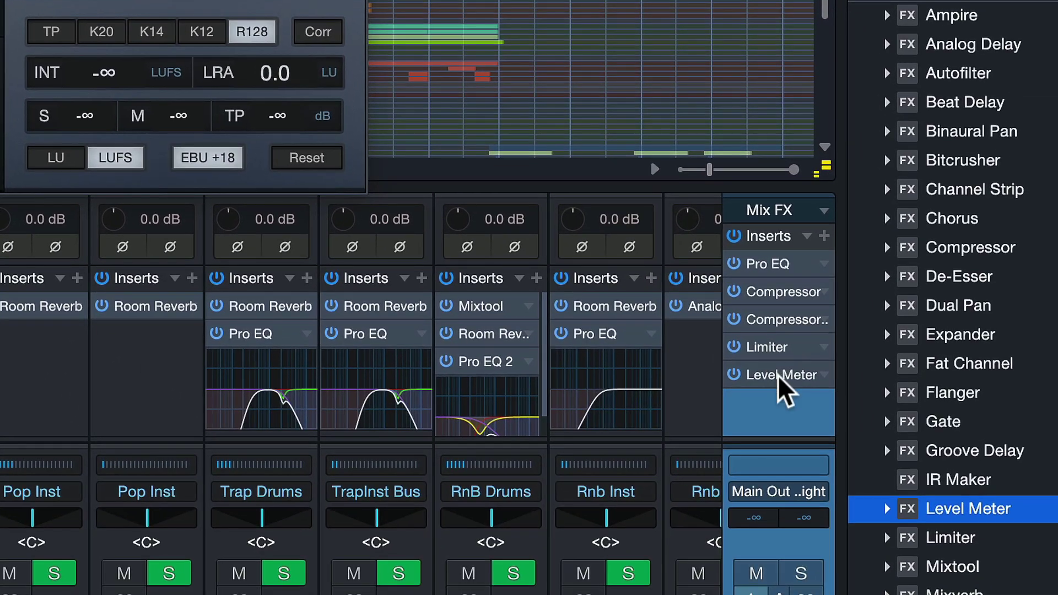
# Step: Show the Level Meter's inline readout, enlarge the mixer, and play the song to read -11.9 LUFS integrated
pyautogui.click(781, 377)
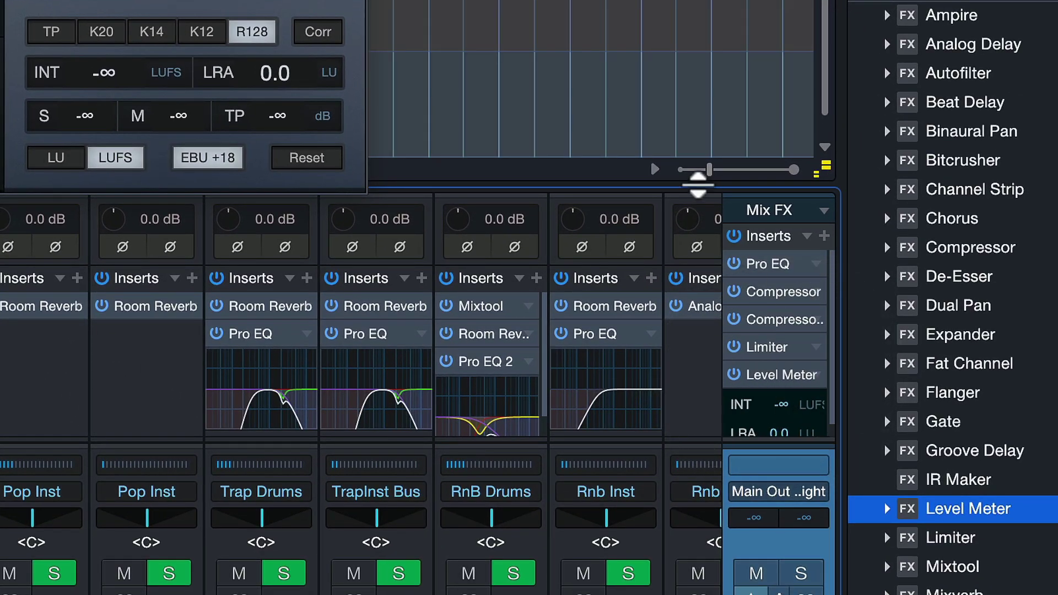
pyautogui.moveTo(678, 180); pyautogui.dragTo(678, 160)
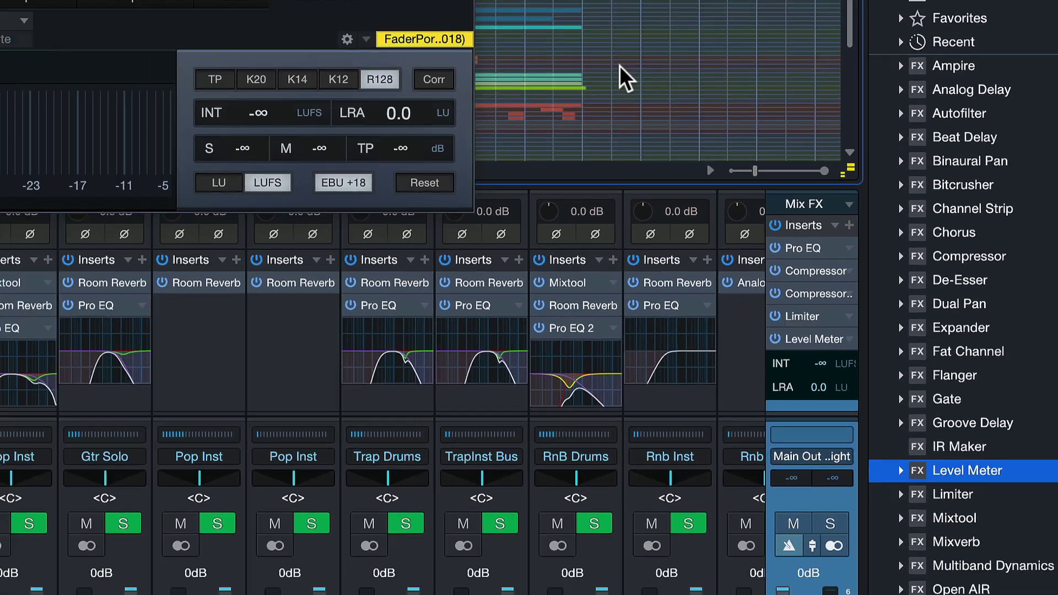
pyautogui.press('space')
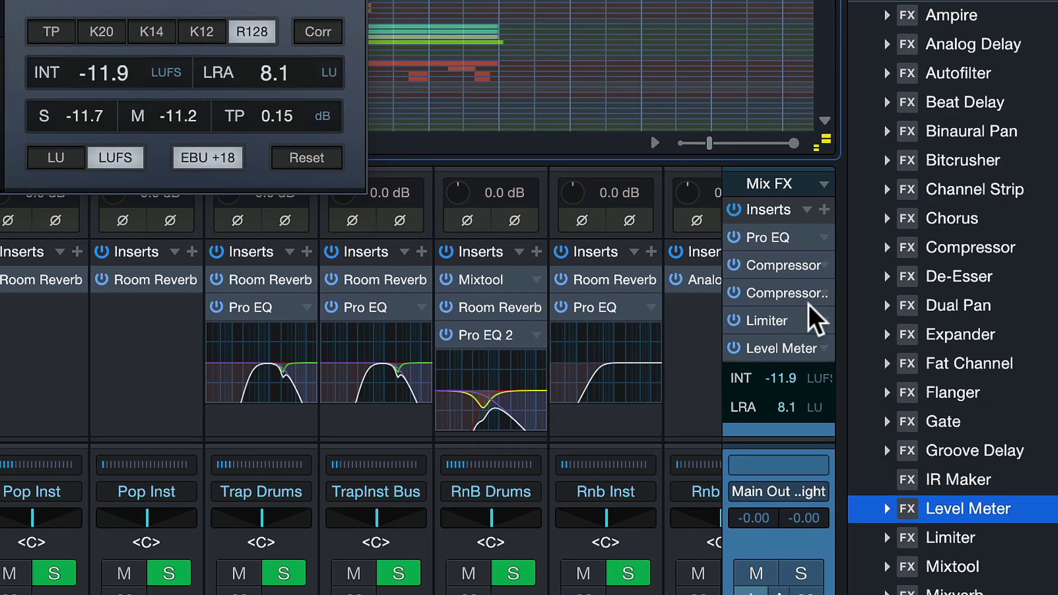
# Step: Lower the Limiter² input gain to 0.00 and reset the meter, bringing integrated loudness to -14.8 LUFS
pyautogui.click(782, 349)
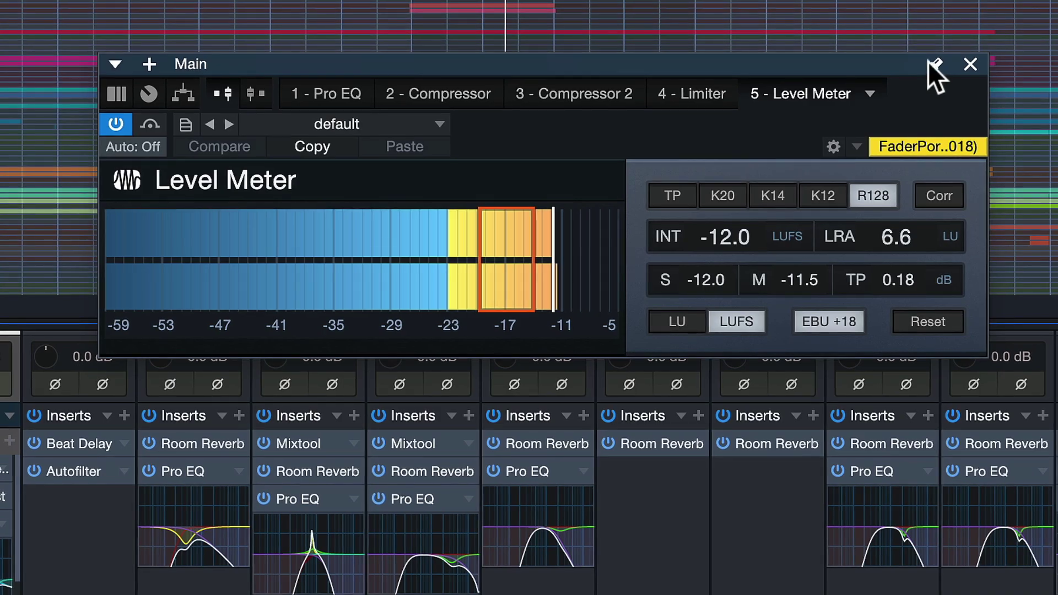
pyautogui.click(932, 64)
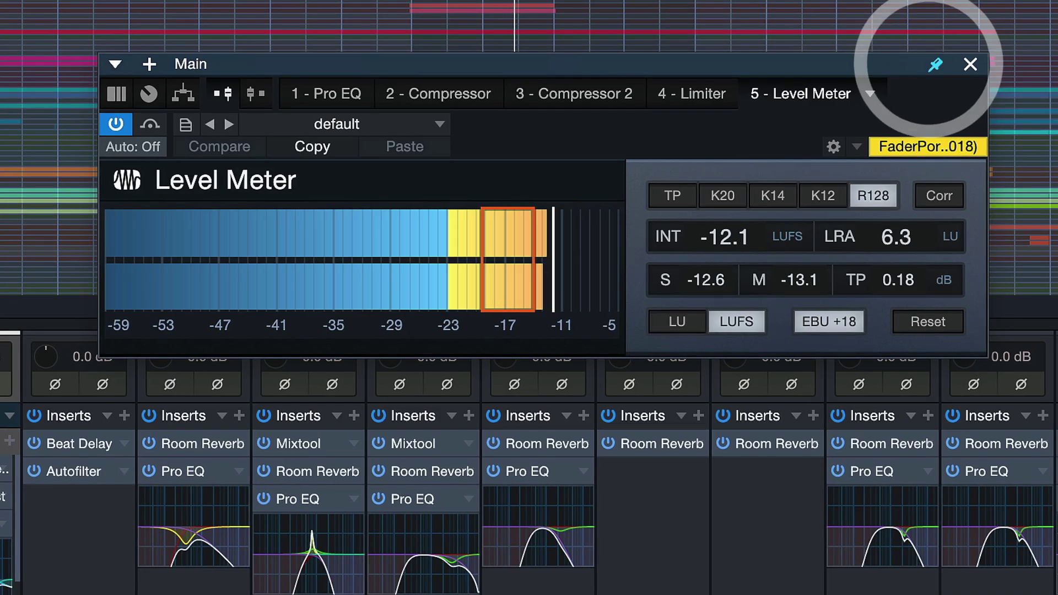
pyautogui.click(970, 65)
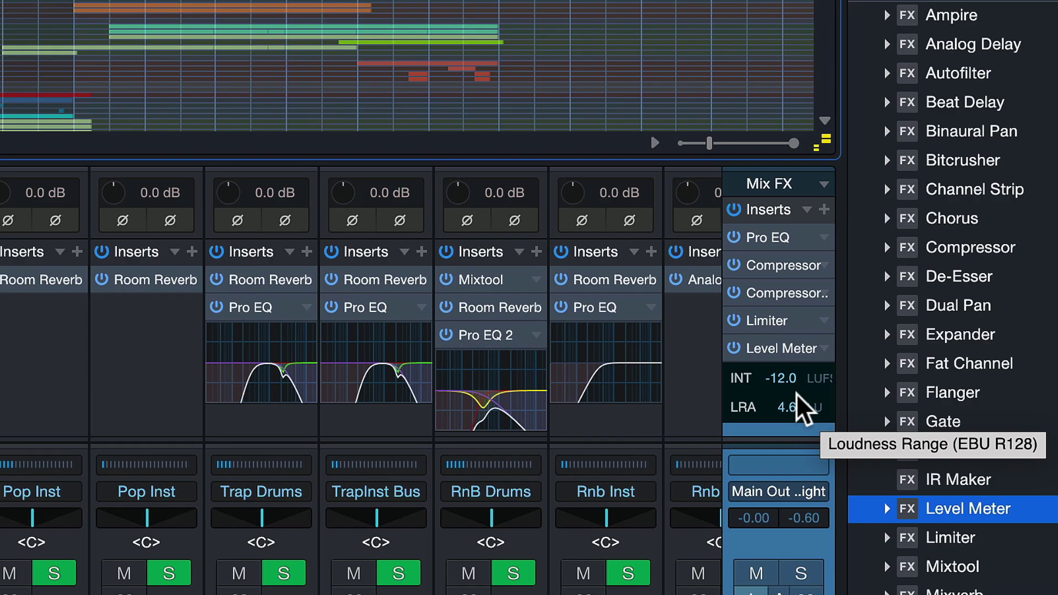
pyautogui.click(792, 323)
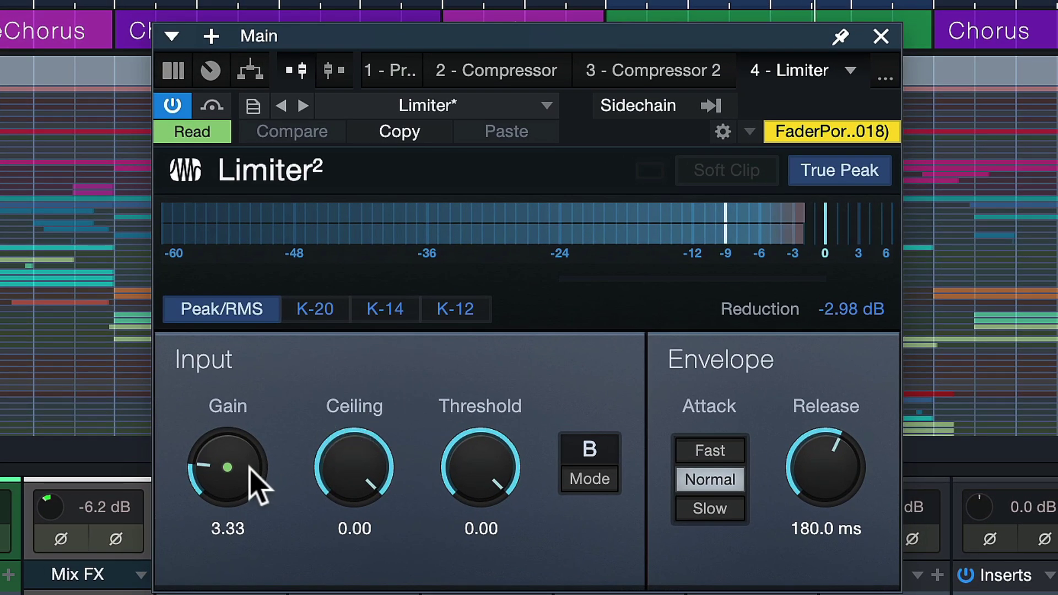
pyautogui.moveTo(259, 487); pyautogui.dragTo(243, 533)
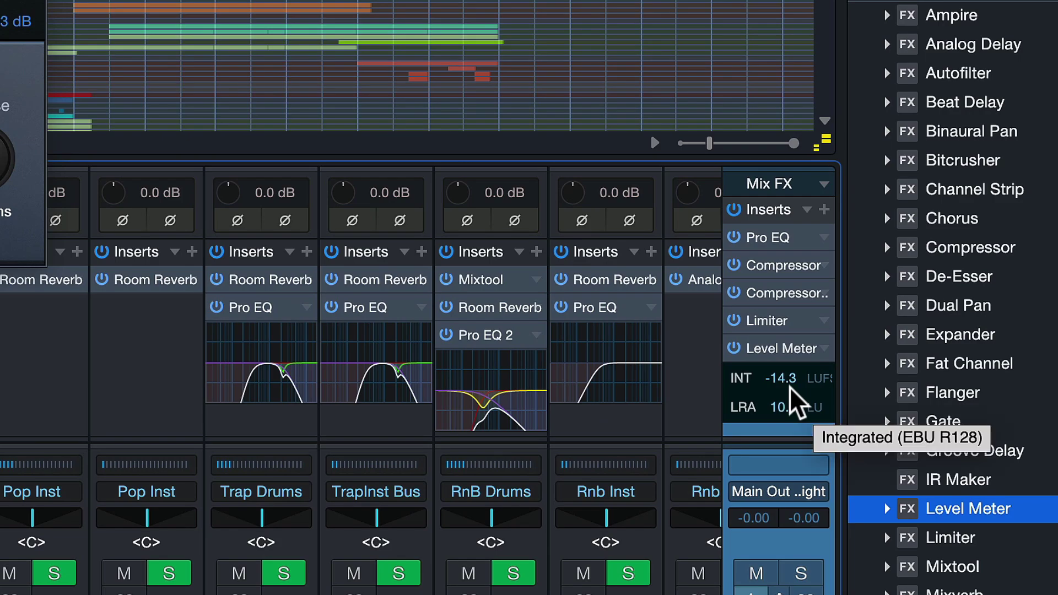
pyautogui.click(792, 396)
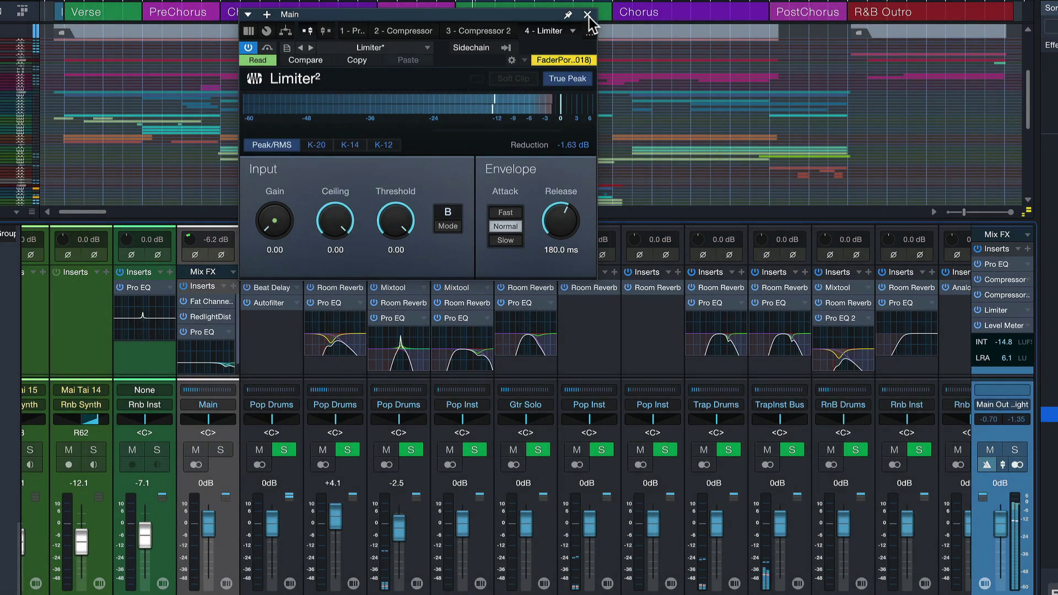
# Step: Close the Limiter² editor window
pyautogui.click(588, 15)
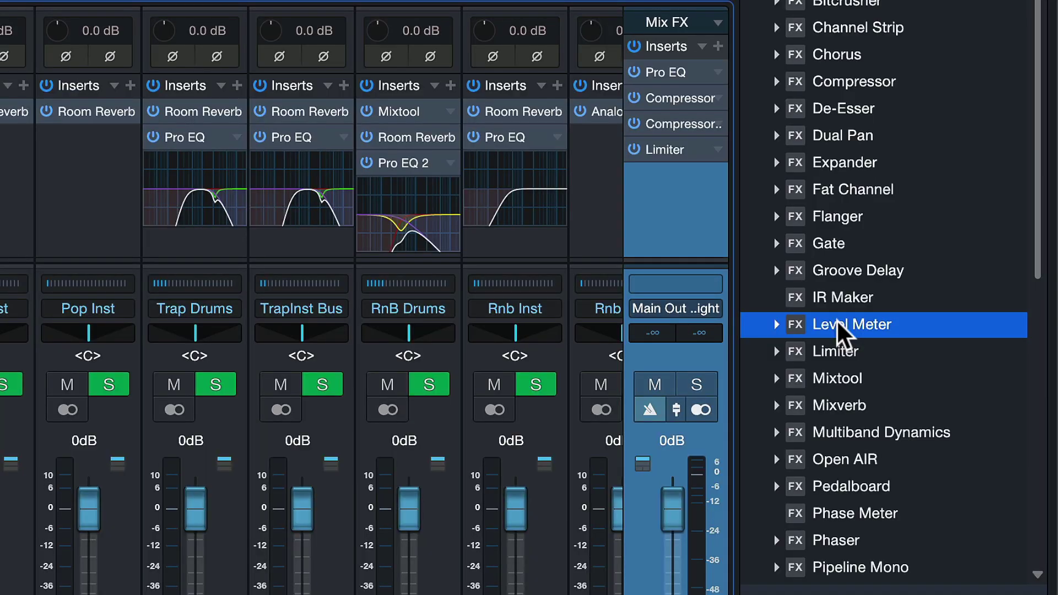
# Step: Add a new Level Meter after the Limiter, set to R128 in LUFS, with its inline readout shown
pyautogui.moveTo(838, 321); pyautogui.dragTo(704, 210)
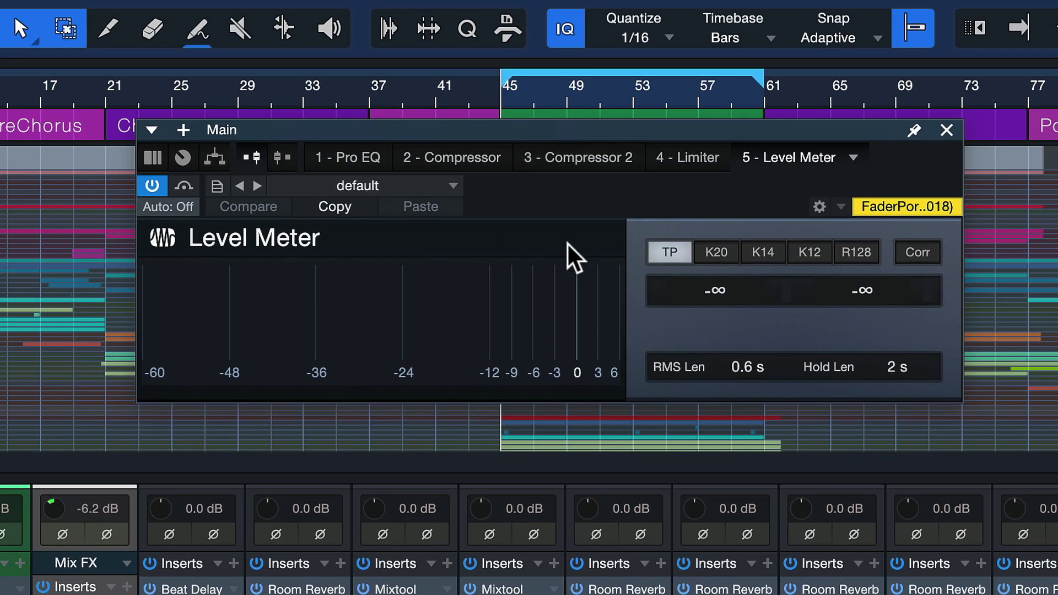
pyautogui.click(852, 259)
pyautogui.click(731, 377)
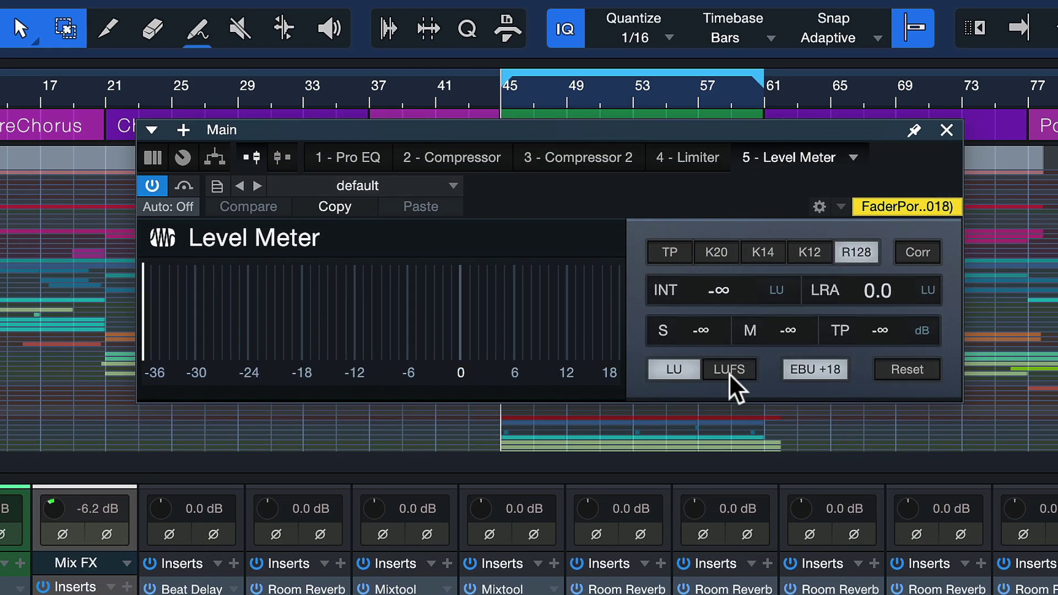
pyautogui.click(722, 377)
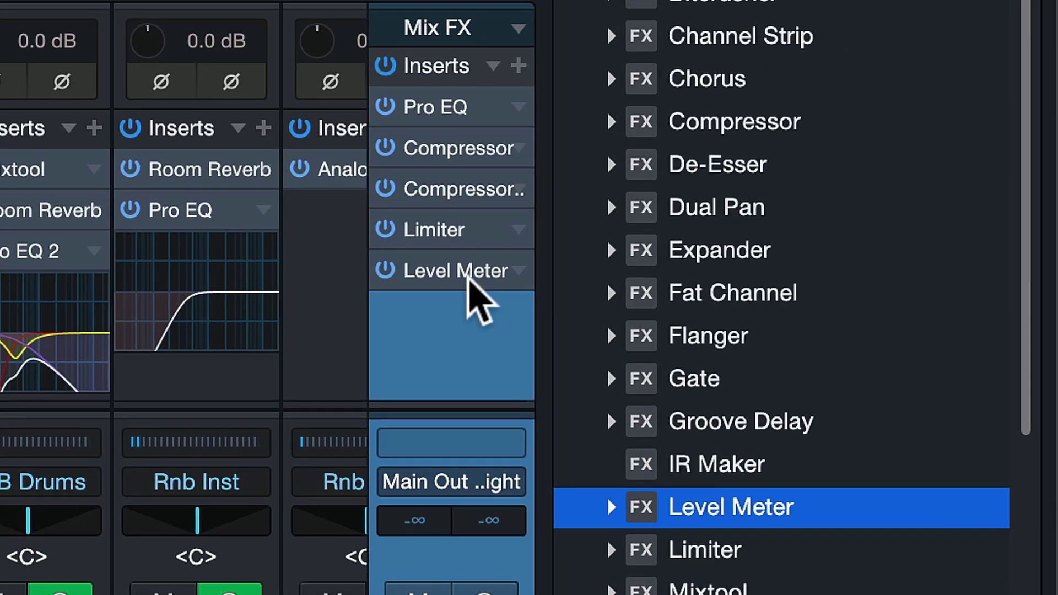
pyautogui.click(469, 273)
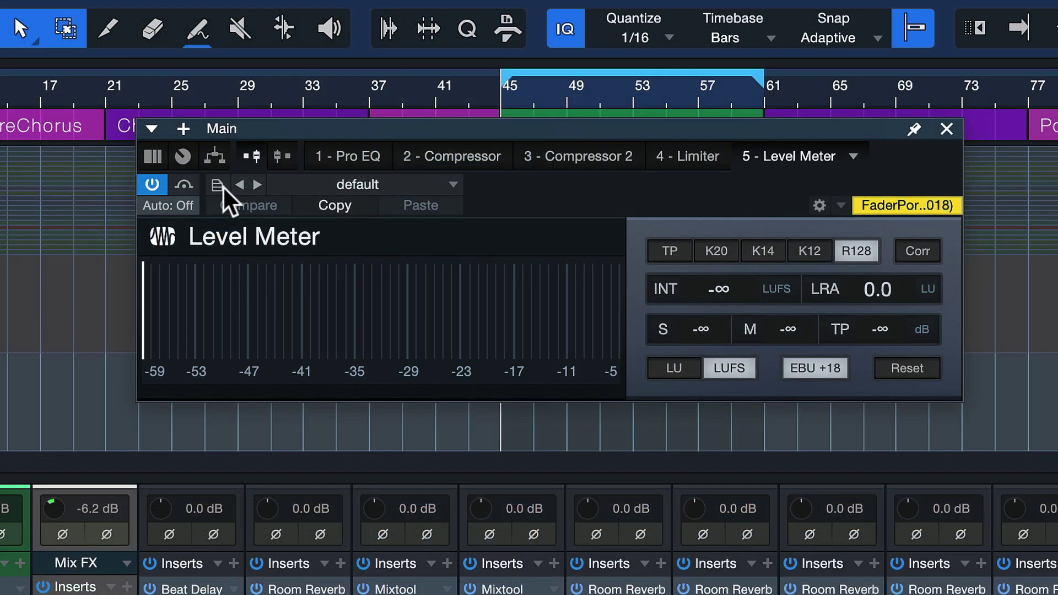
pyautogui.click(217, 184)
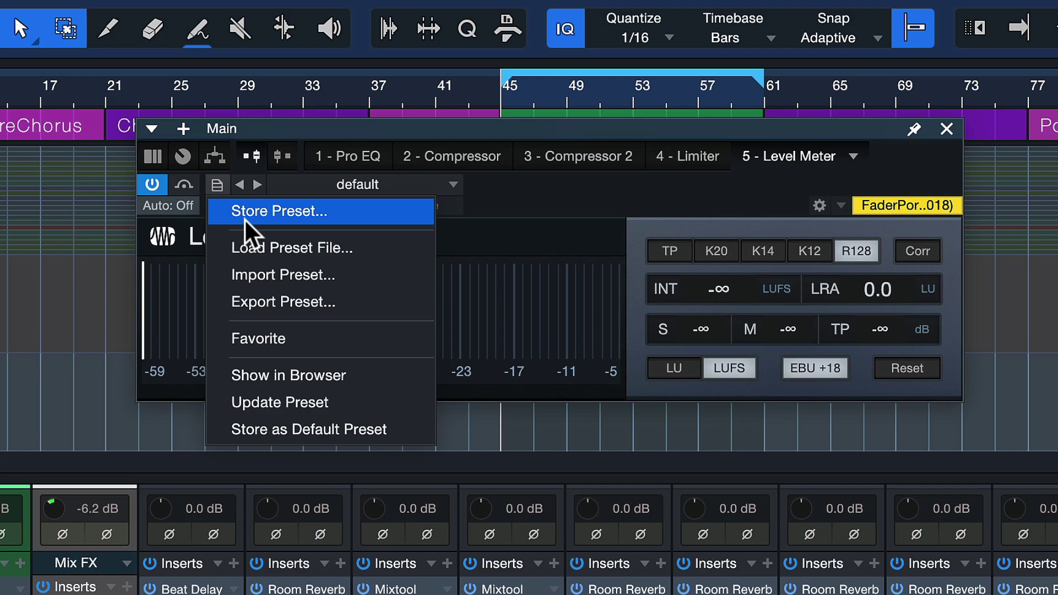
# Step: Store the Level Meter settings as the preset 'LUFS Metering' and close the plugin window
pyautogui.click(245, 221)
pyautogui.write('LUFS Metering')
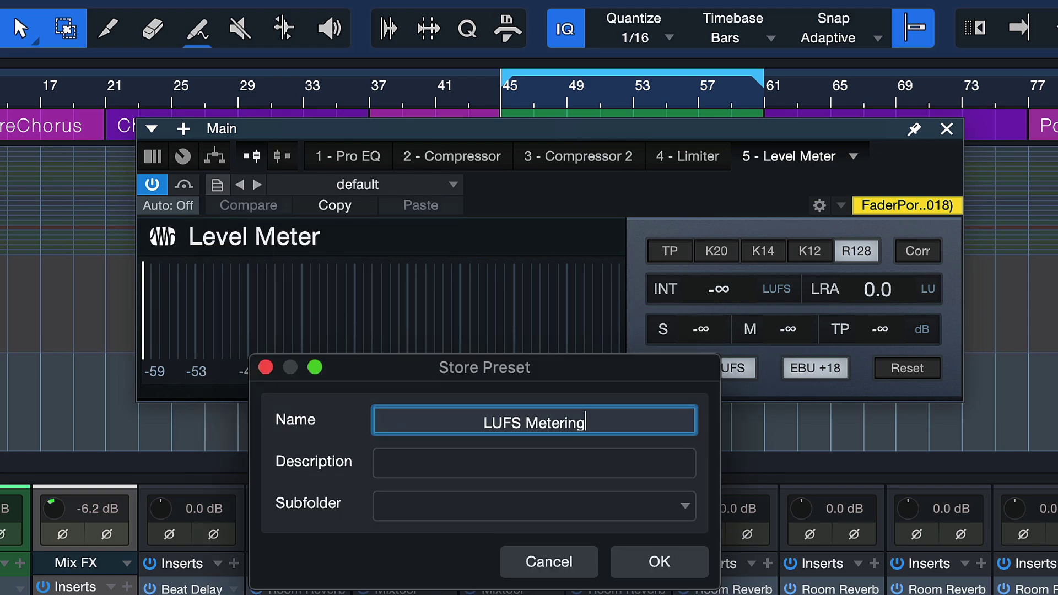
pyautogui.press('Return')
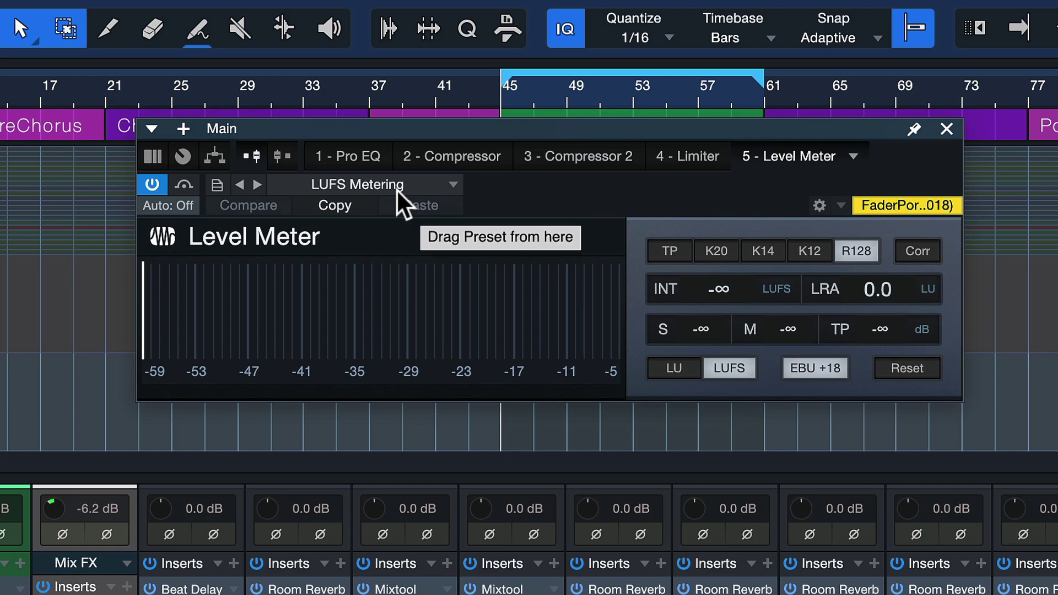
pyautogui.click(946, 130)
pyautogui.click(78, 10)
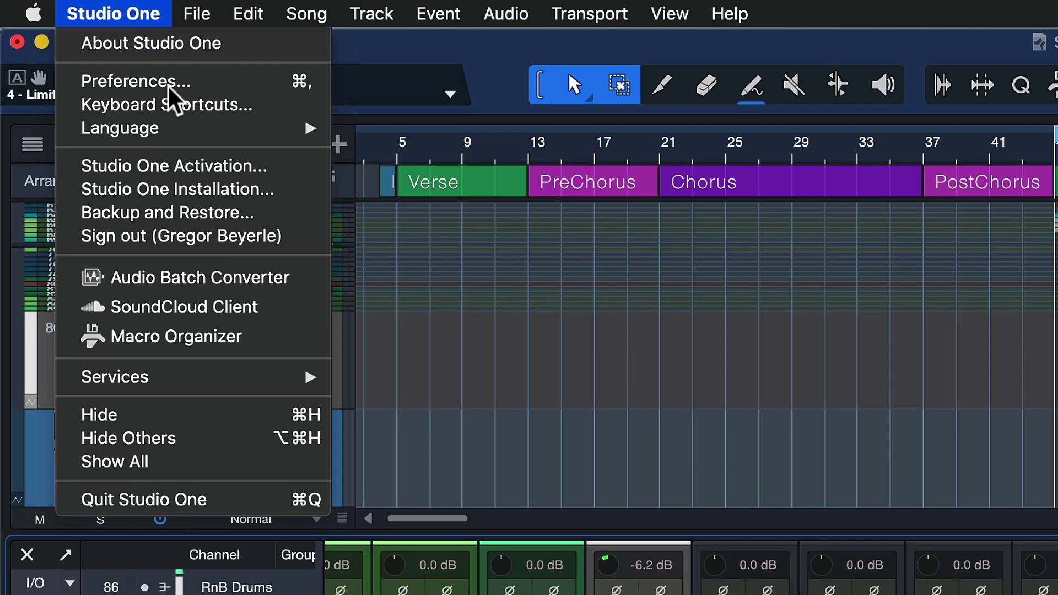
# Step: Create a new macro with the 'Add Insert to Selected Channels' command and edit its insert arguments
pyautogui.click(216, 326)
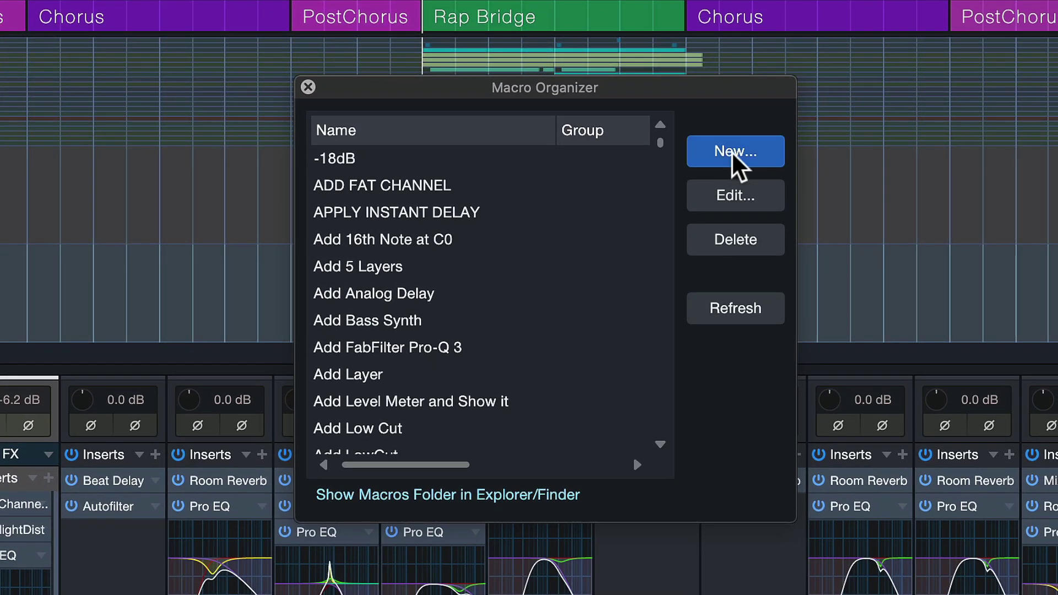
pyautogui.click(735, 151)
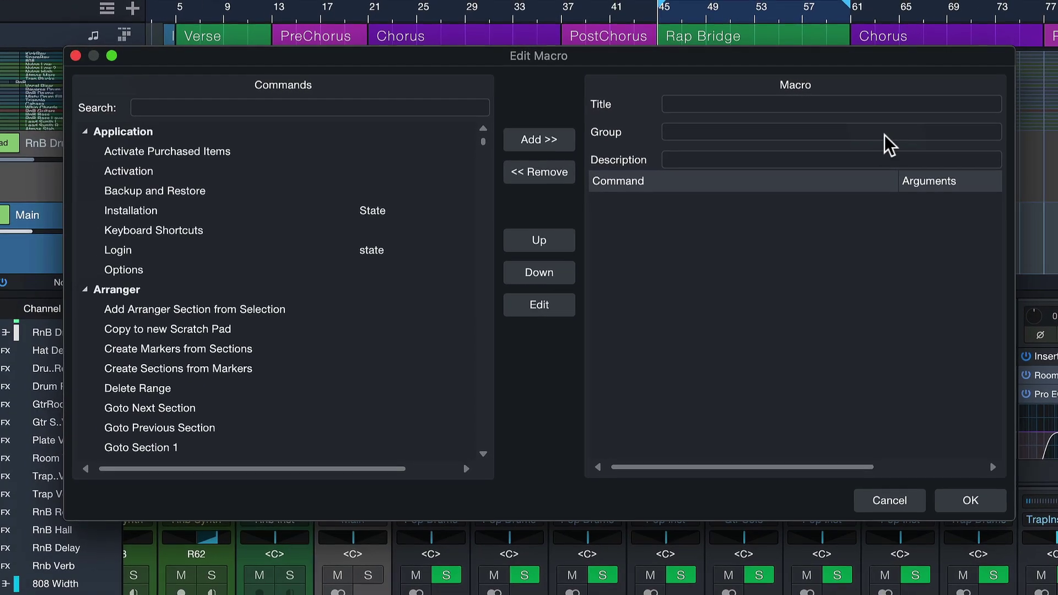
pyautogui.write('add insert')
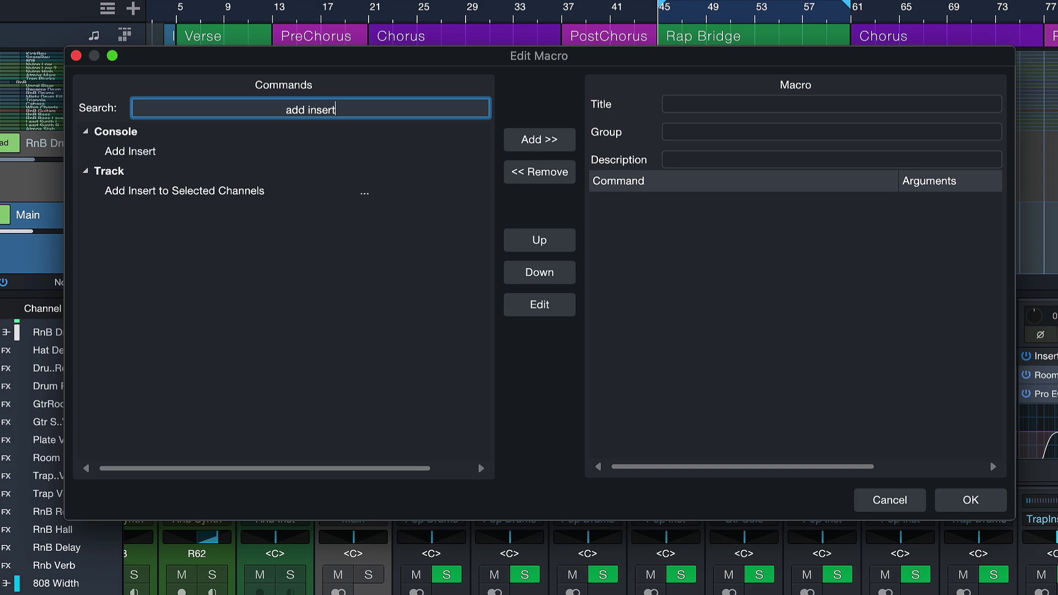
pyautogui.click(120, 191)
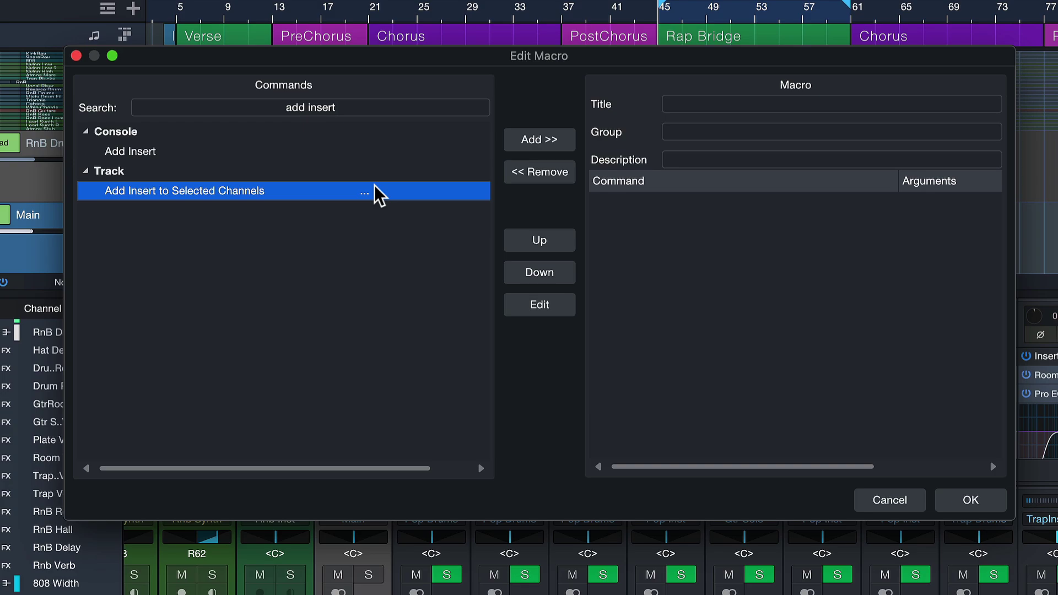
pyautogui.doubleClick(375, 188)
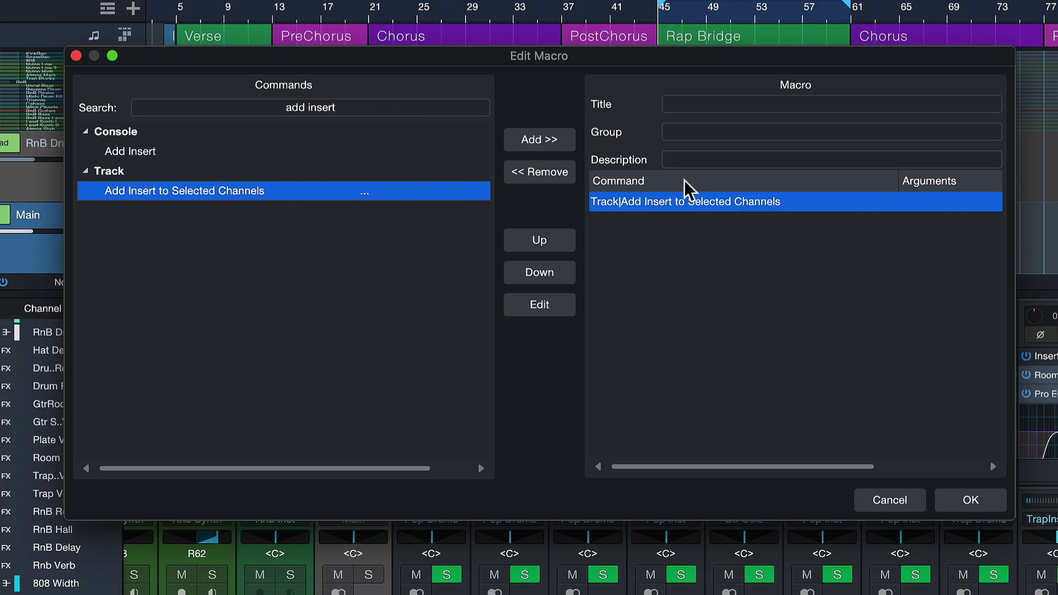
pyautogui.doubleClick(653, 201)
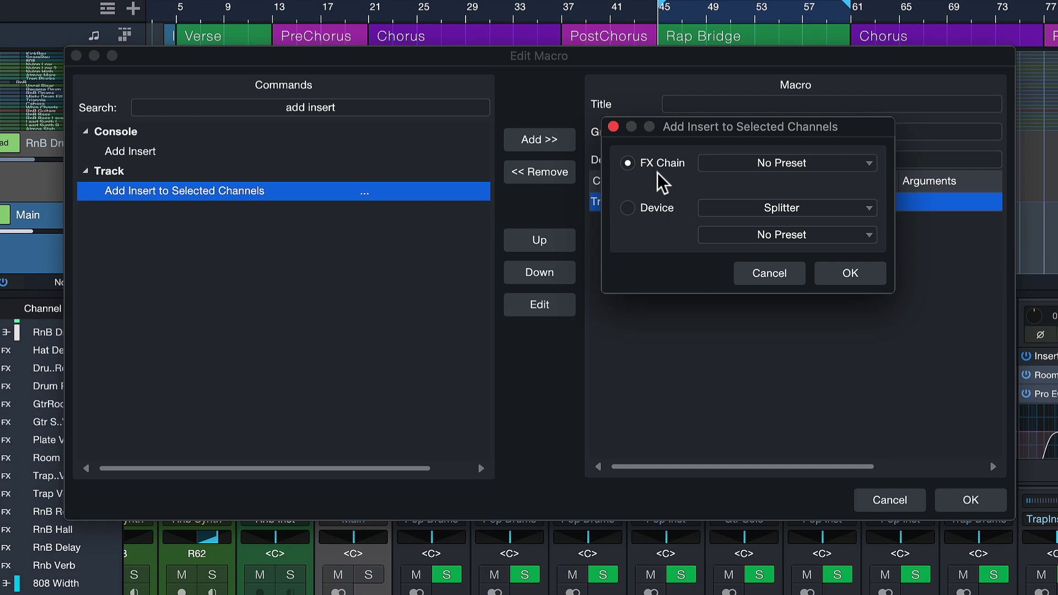
# Step: Set the command to insert the Level Meter device with the LUFS Metering preset
pyautogui.click(657, 210)
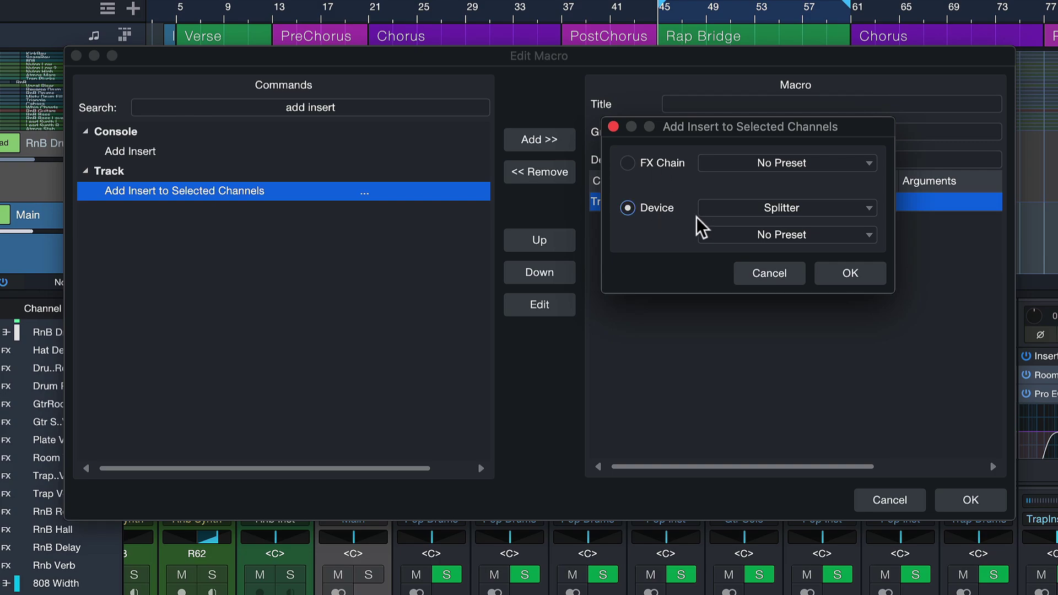
pyautogui.click(751, 210)
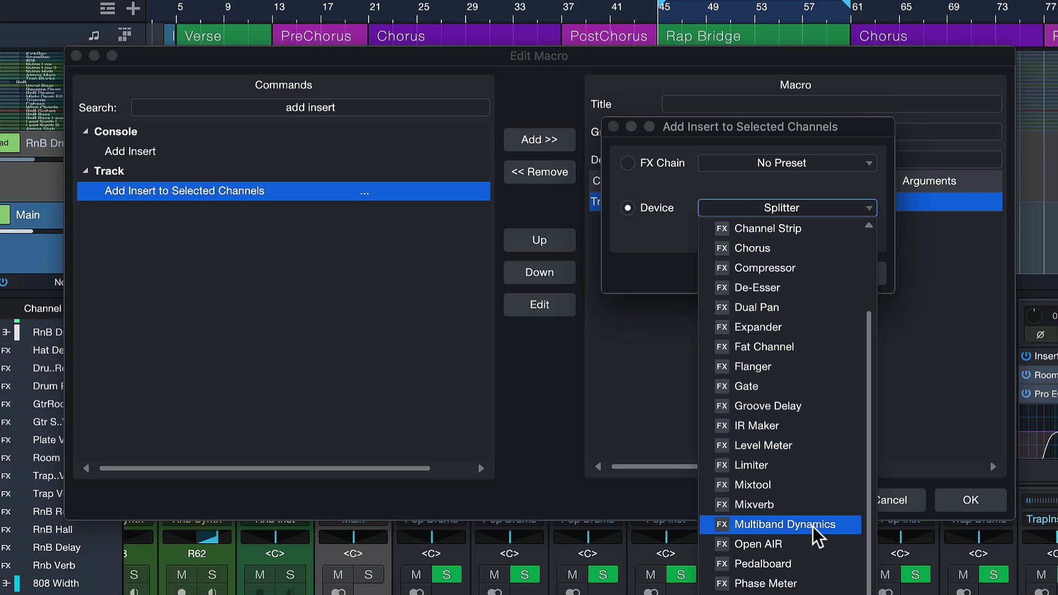
pyautogui.press('Up')
pyautogui.press('Return')
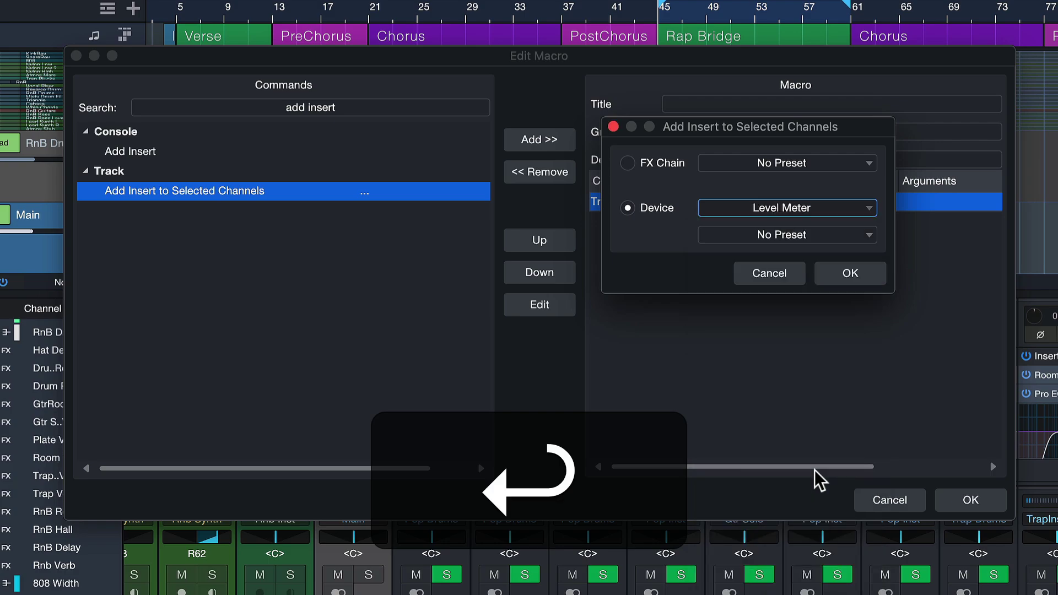
pyautogui.click(794, 236)
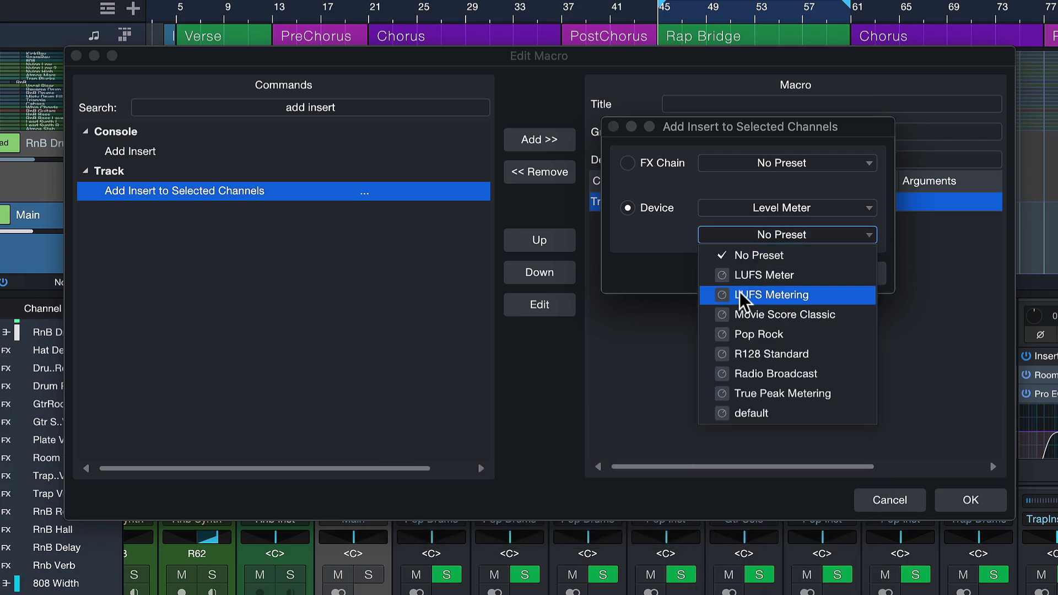
pyautogui.click(771, 296)
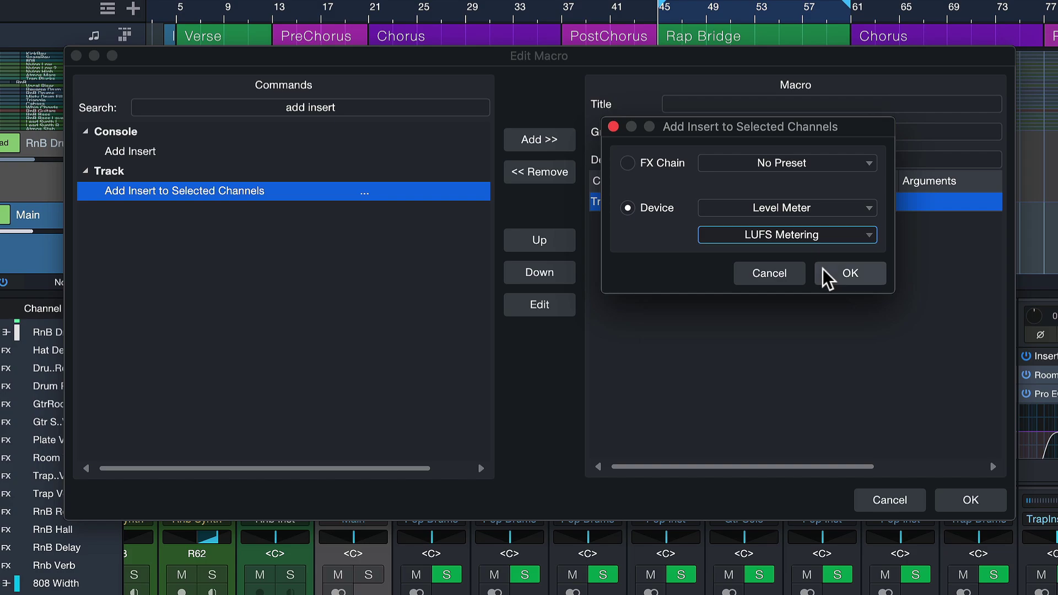
pyautogui.click(849, 274)
# Step: Title the macro 'Quick LUFS Double Check' and save it
pyautogui.click(818, 107)
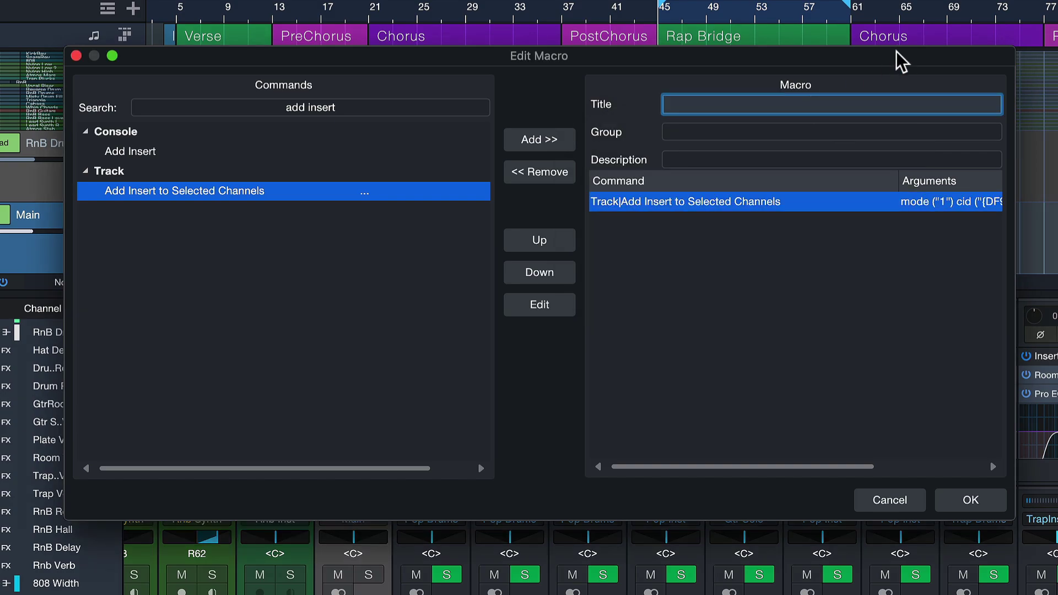
pyautogui.write('Quick LUFS ')
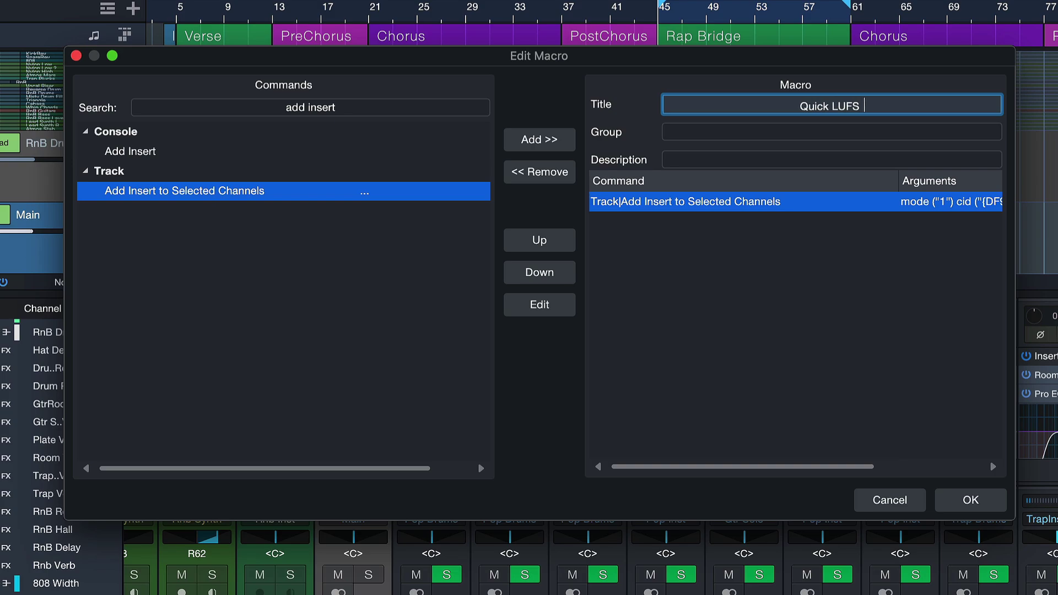
pyautogui.write('Double Check')
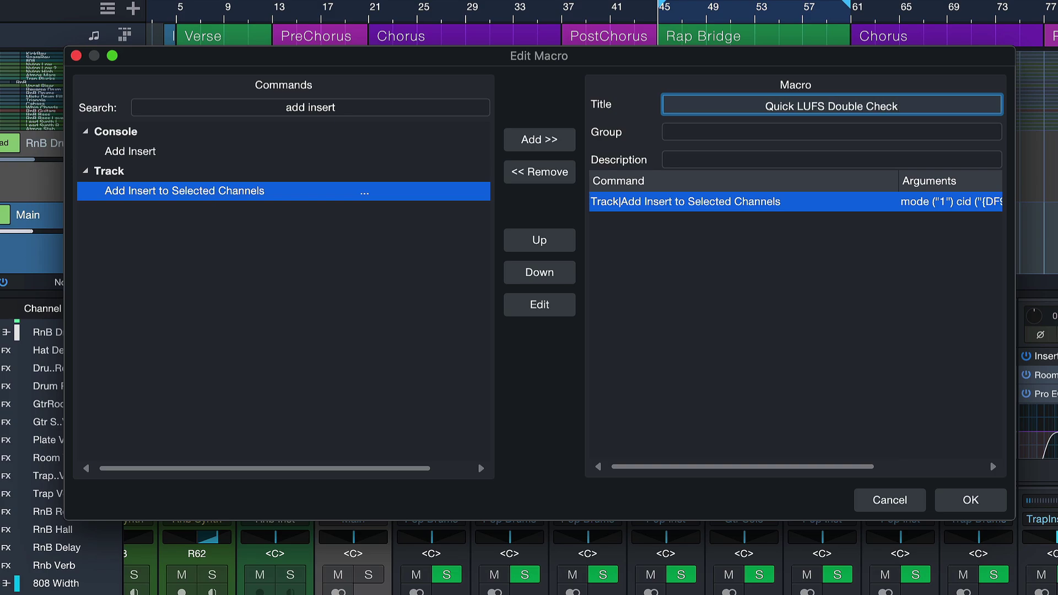
pyautogui.click(964, 502)
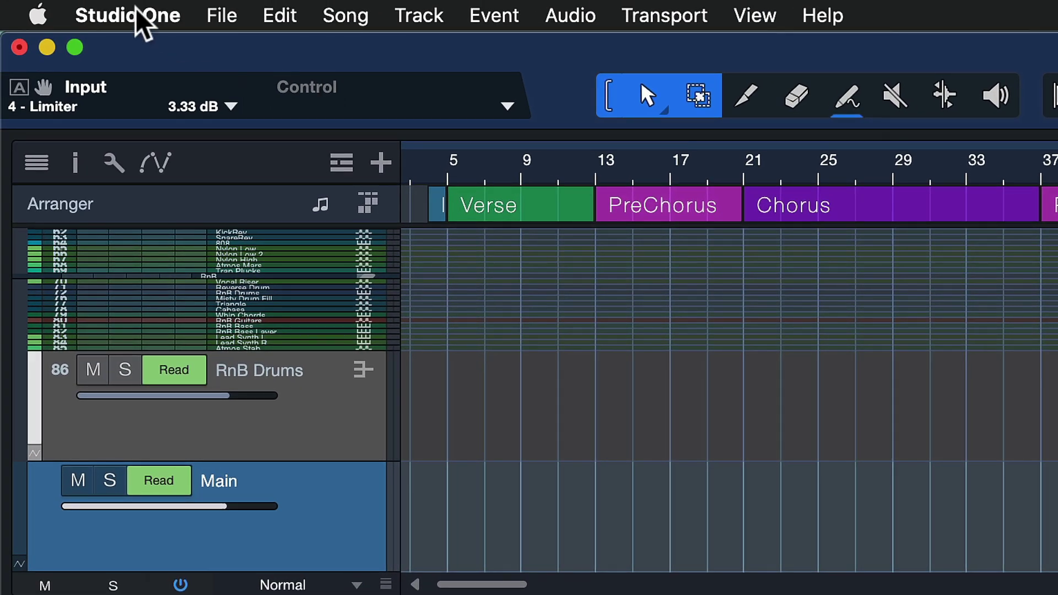
# Step: Search Studio One's Keyboard Shortcuts for 'check' to find the new macro
pyautogui.click(132, 16)
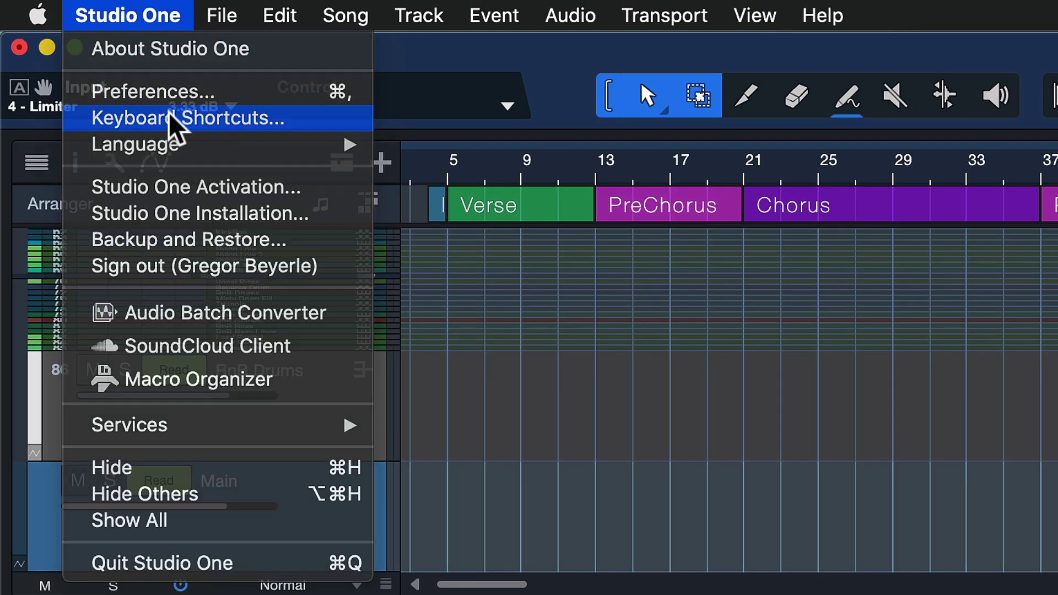
pyautogui.click(175, 113)
pyautogui.click(427, 93)
pyautogui.write('do')
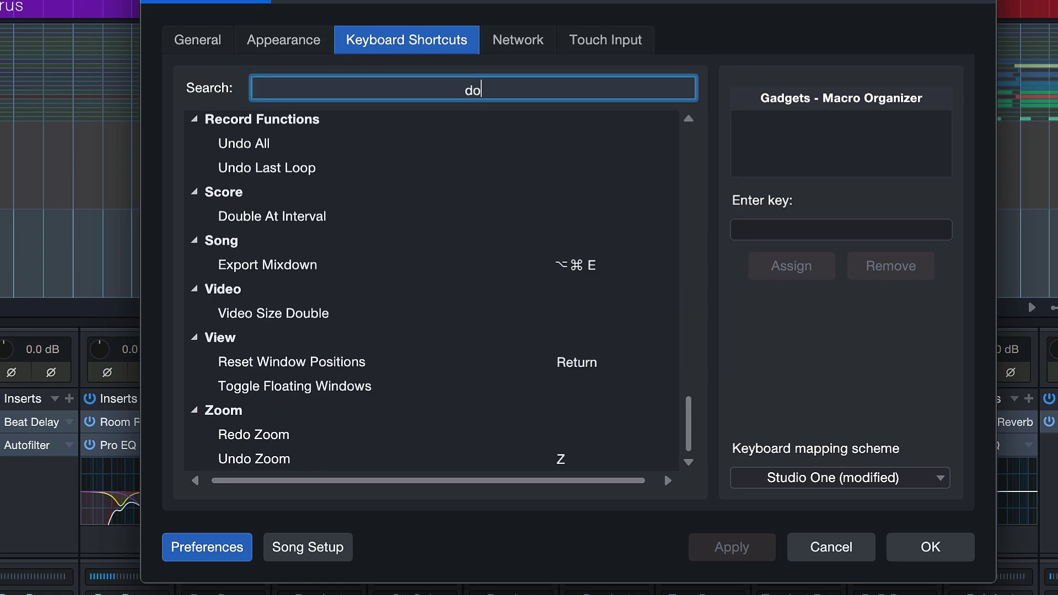
pyautogui.write('uble ch')
pyautogui.hotkey('ctrl', 'a')
pyautogui.write('check')
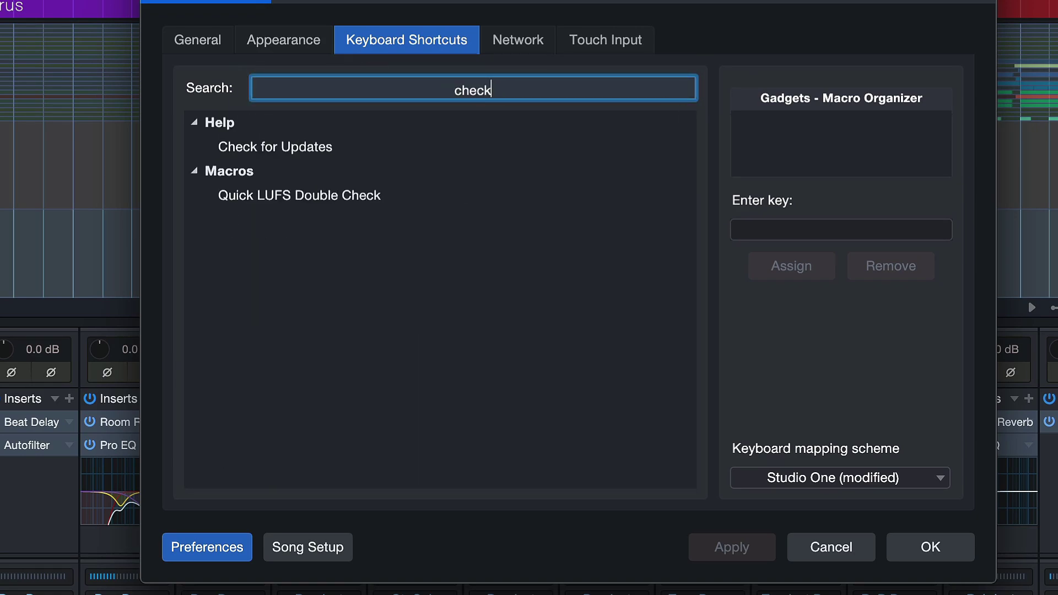
# Step: Bind ß to the Quick LUFS Double Check macro, then press ß to insert the Level Meter
pyautogui.click(402, 198)
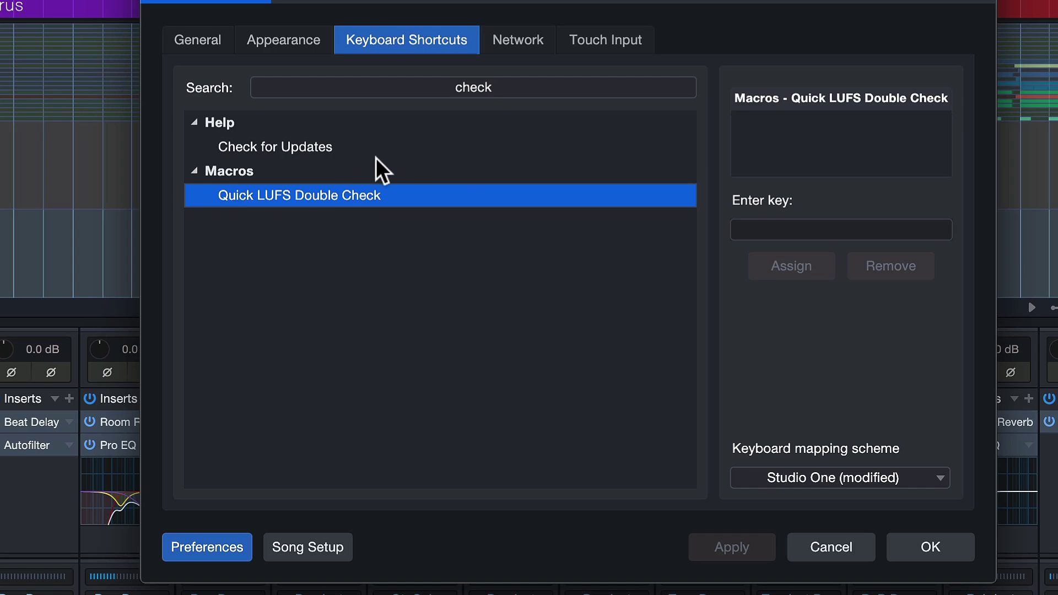
pyautogui.click(847, 236)
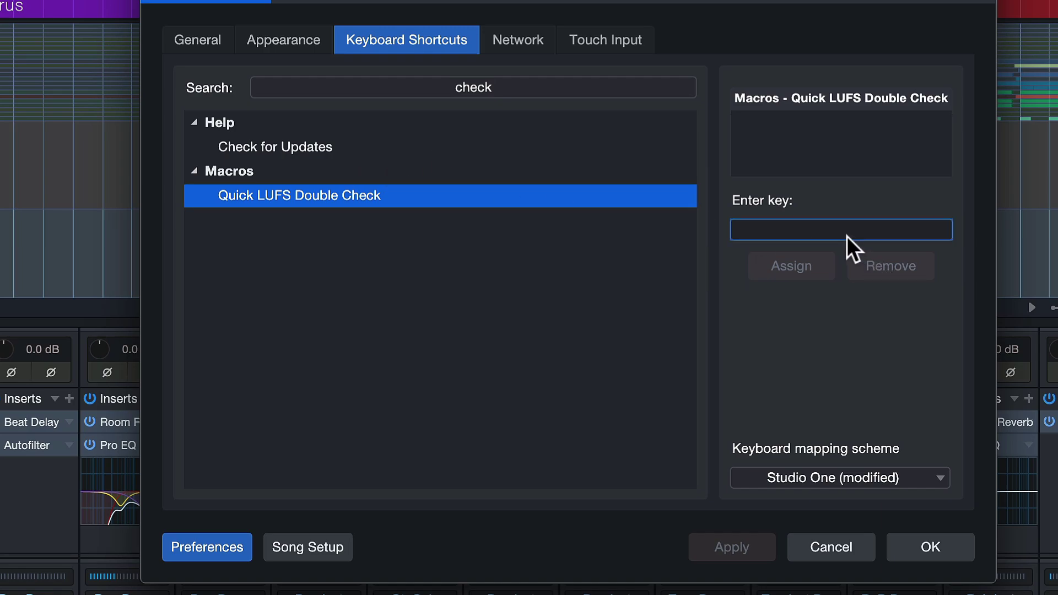
pyautogui.press('ssharp')
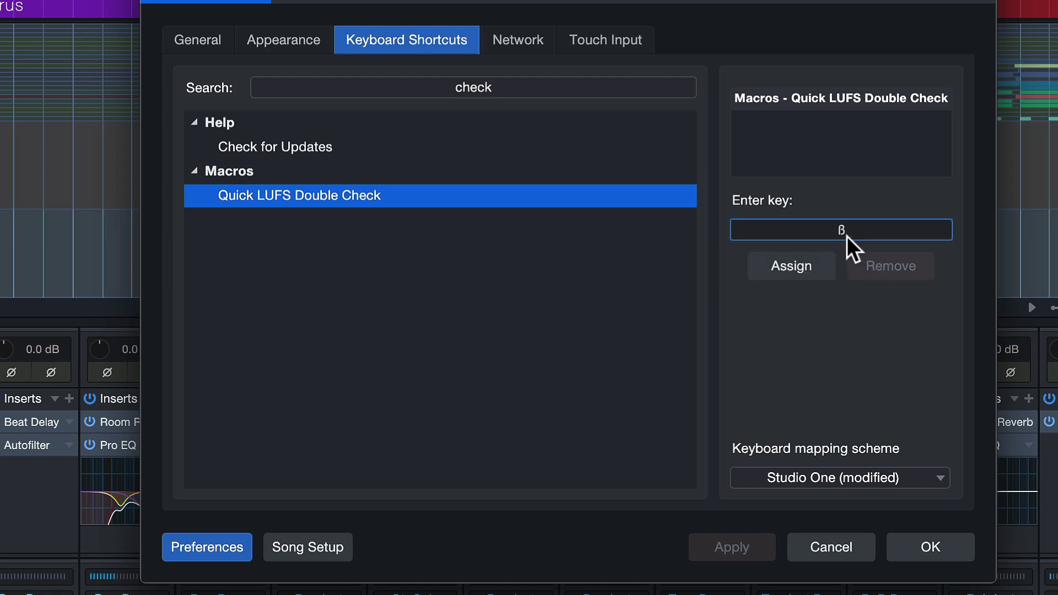
pyautogui.click(806, 262)
pyautogui.click(946, 544)
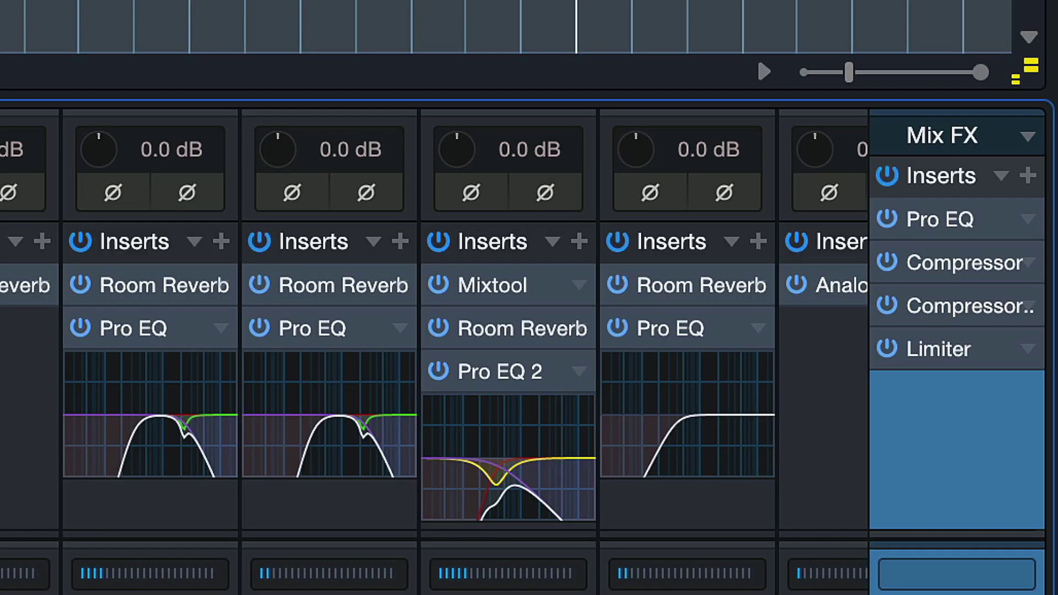
pyautogui.press('ssharp')
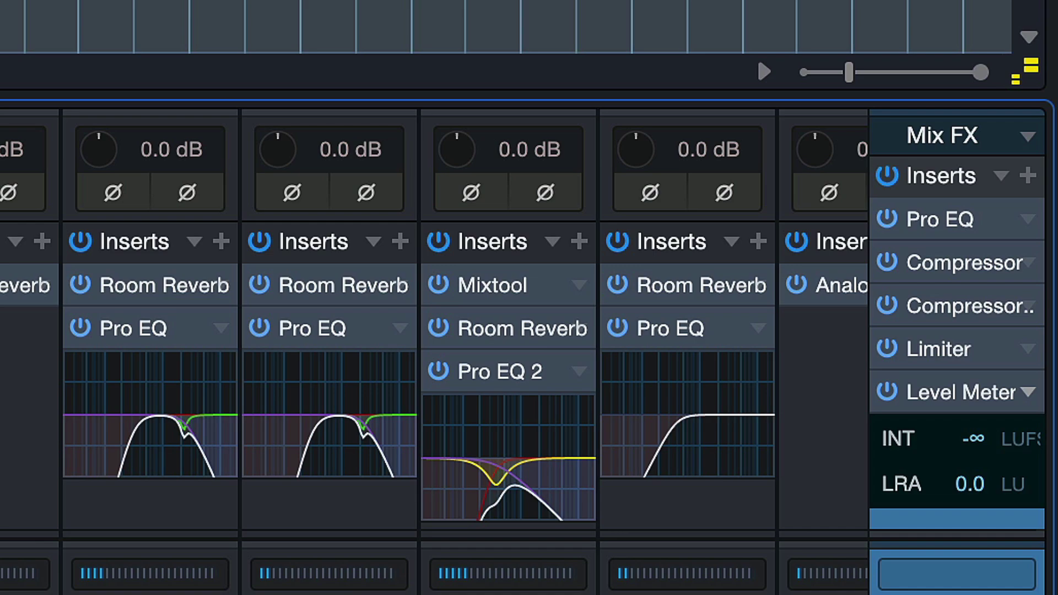